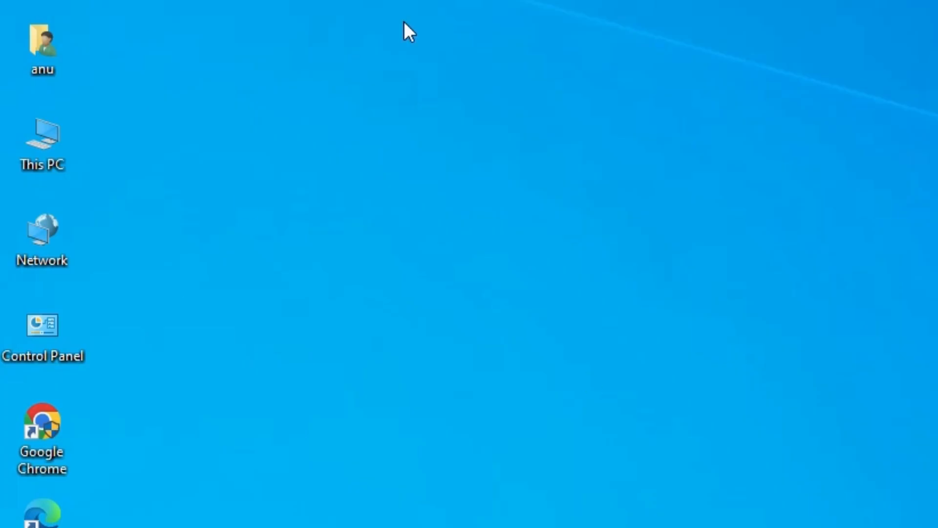
Check the PC's device specifications, including the system type, in the This PC properties and close them
{"action": "right_click", "coordinate": [38, 158]}
{"action": "left_click", "coordinate": [142, 424]}
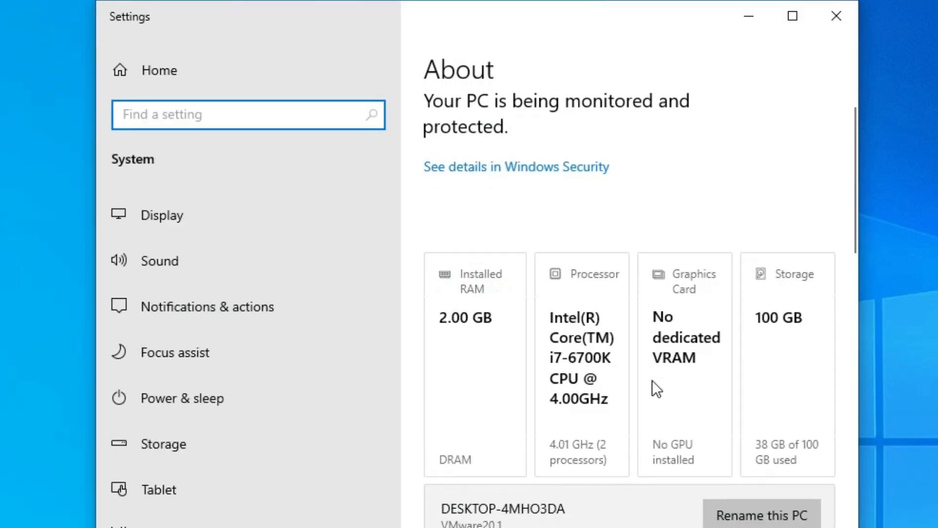
{"action": "scroll", "coordinate": [652, 379], "scroll_direction": "down", "scroll_amount": 10}
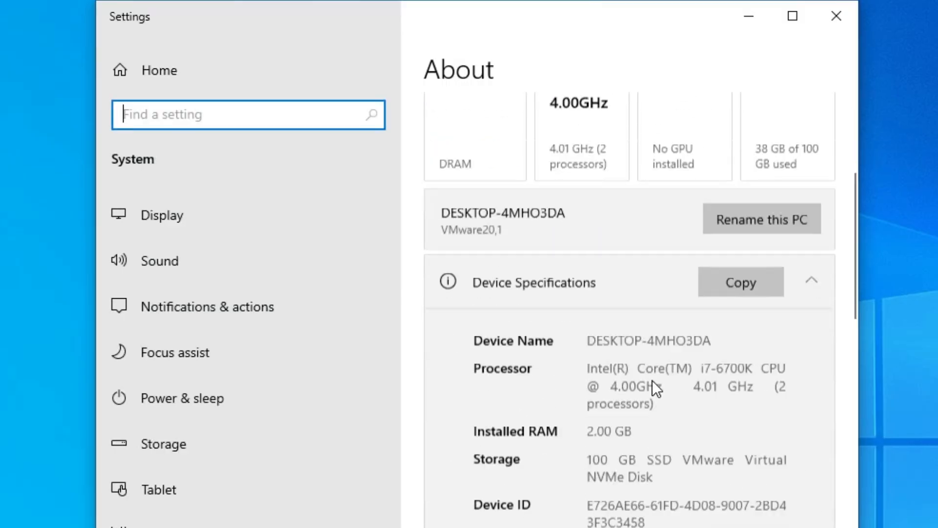
{"action": "scroll", "coordinate": [618, 276], "scroll_direction": "down", "scroll_amount": 3}
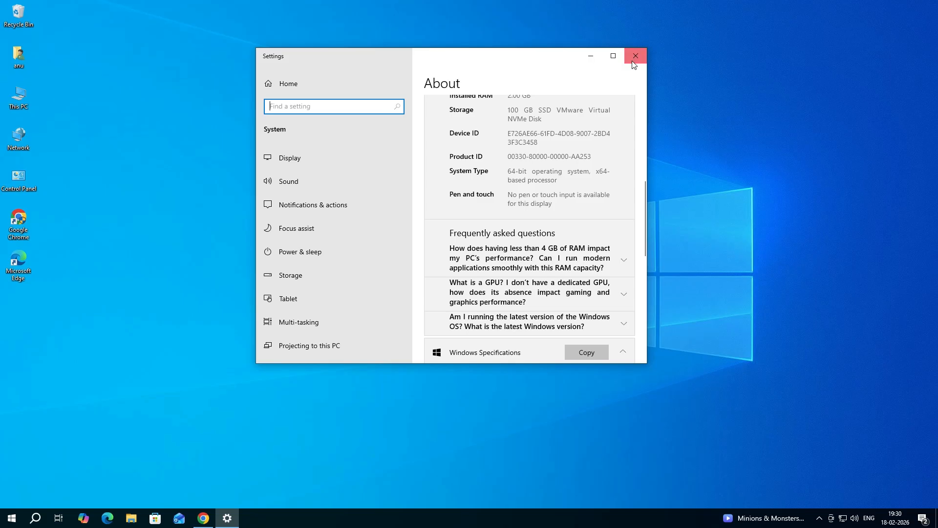
{"action": "left_click", "coordinate": [633, 58]}
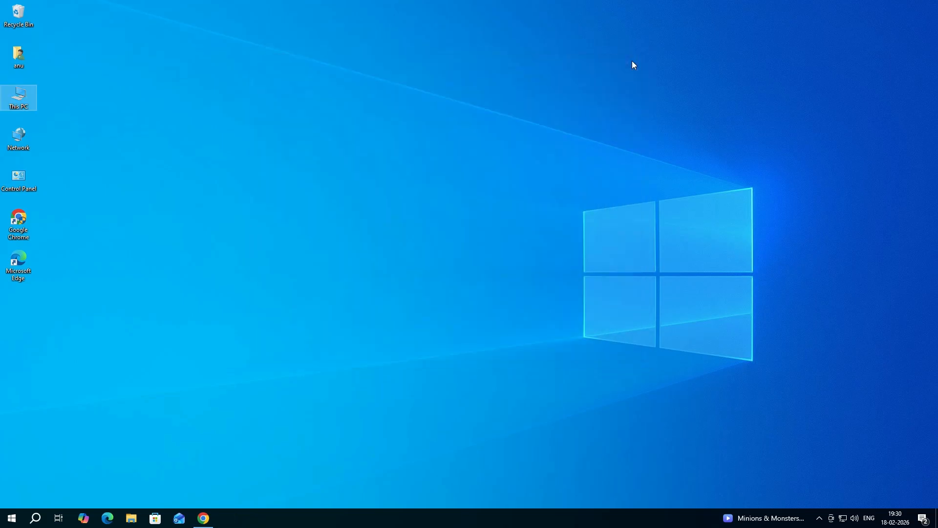
Switch to Chrome, search Google for "brother dcp T520W printer driver" and open Brother India's Downloads & Drivers result in a new tab
{"action": "left_click", "coordinate": [213, 519]}
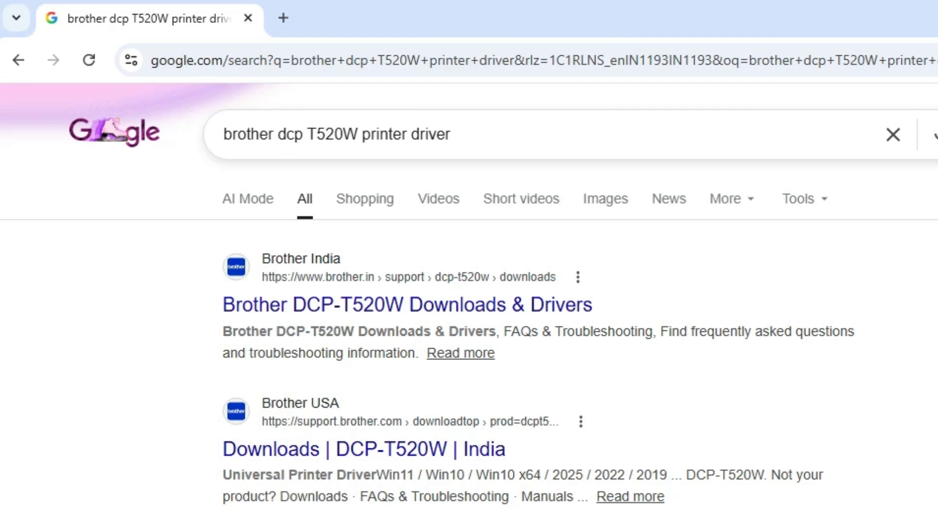
{"action": "left_click", "coordinate": [499, 137]}
{"action": "key", "text": "Return"}
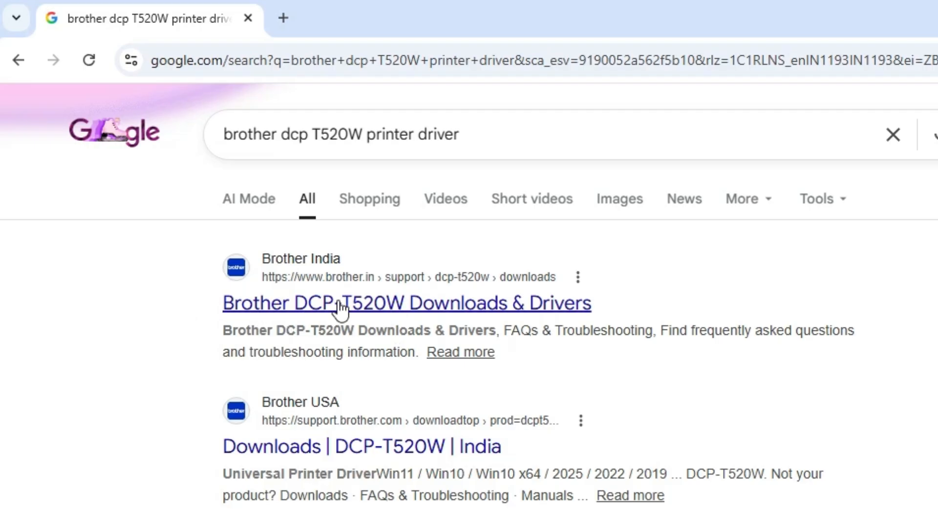
{"action": "right_click", "coordinate": [392, 302]}
{"action": "left_click", "coordinate": [492, 320]}
{"action": "left_click", "coordinate": [375, 7]}
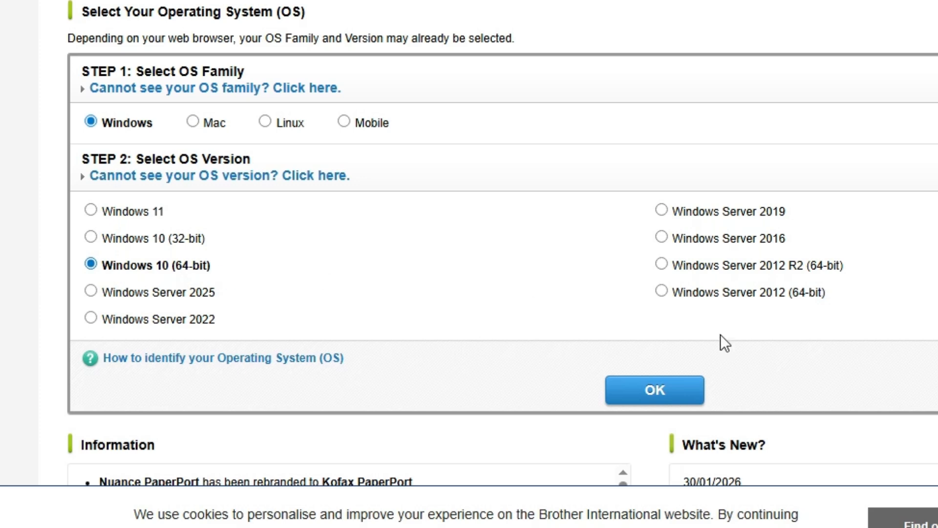
Confirm Windows 10 (64-bit) as the operating system and download the Printer Driver & Scanner Driver for USB, agreeing to the EULA
{"action": "left_click", "coordinate": [695, 395]}
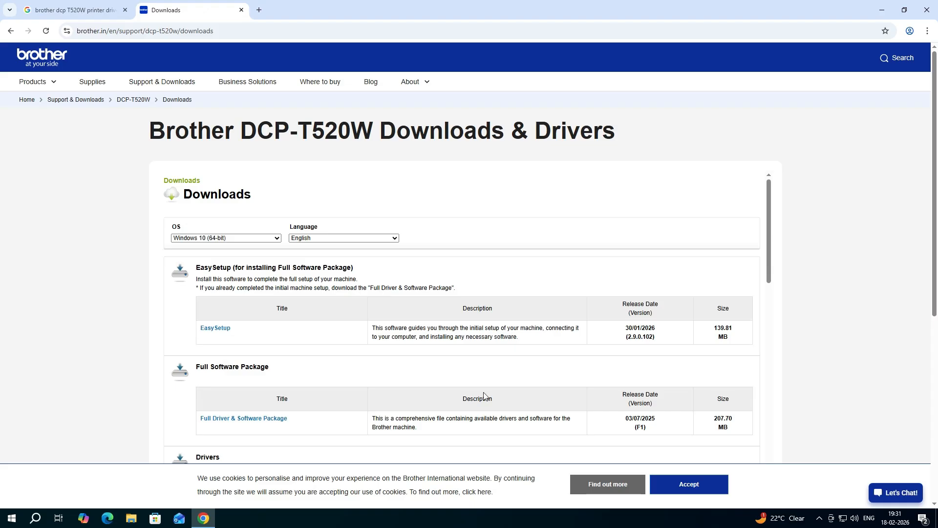
{"action": "scroll", "coordinate": [487, 381], "scroll_direction": "down", "scroll_amount": 2}
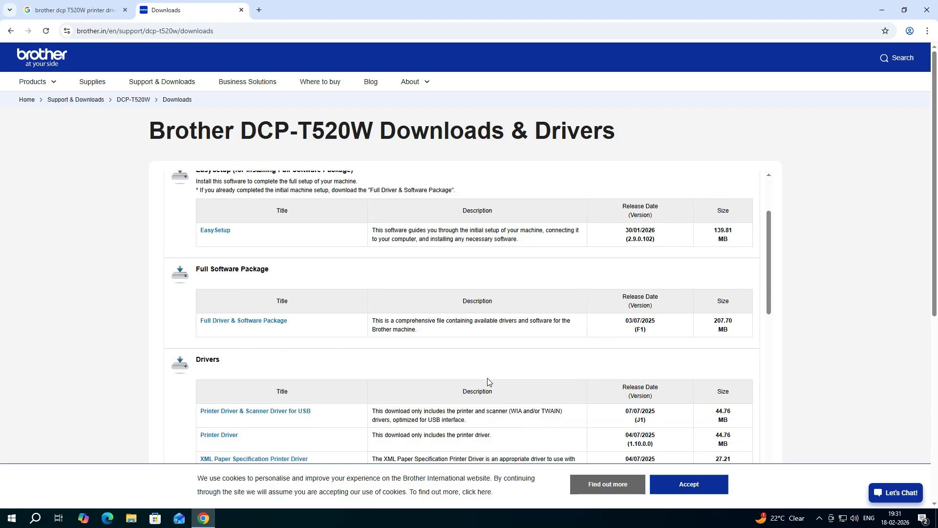
{"action": "scroll", "coordinate": [584, 378], "scroll_direction": "down", "scroll_amount": 1}
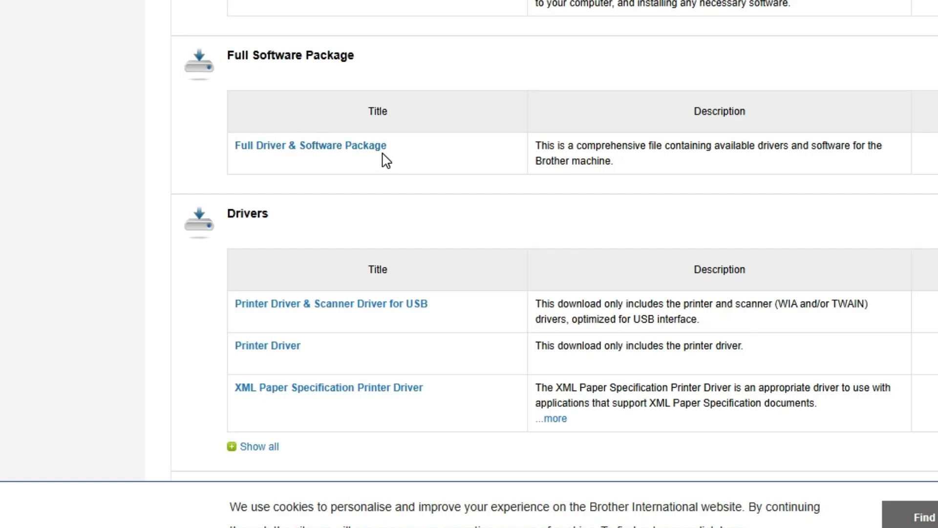
{"action": "scroll", "coordinate": [383, 154], "scroll_direction": "down", "scroll_amount": 2}
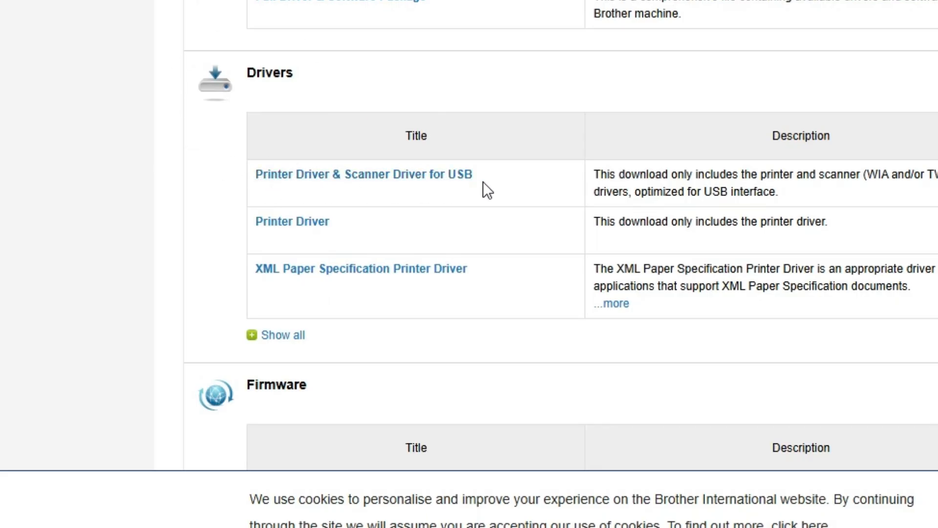
{"action": "left_click", "coordinate": [406, 175]}
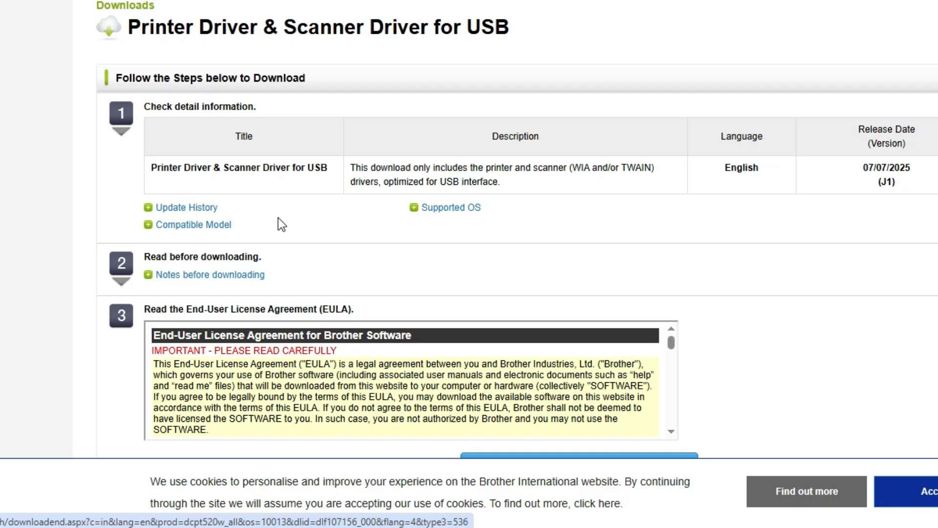
{"action": "scroll", "coordinate": [712, 234], "scroll_direction": "down", "scroll_amount": 3}
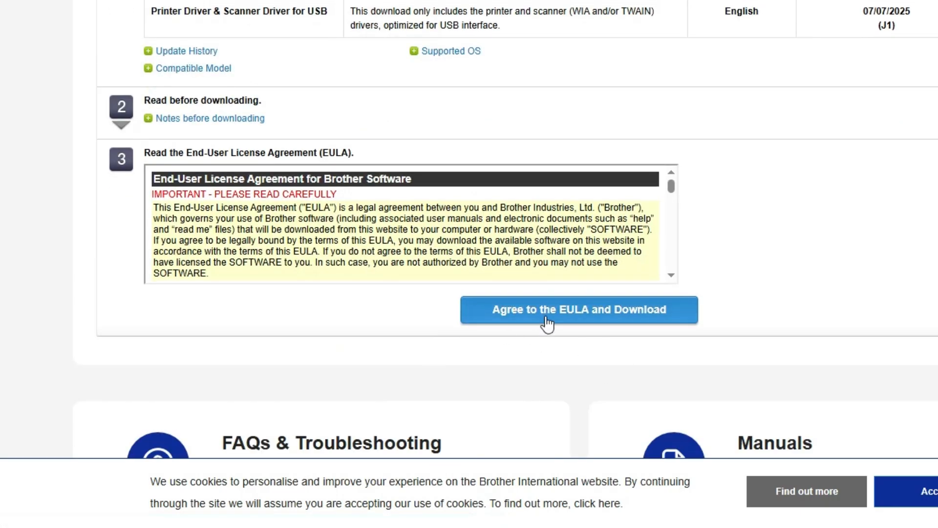
{"action": "left_click", "coordinate": [661, 315]}
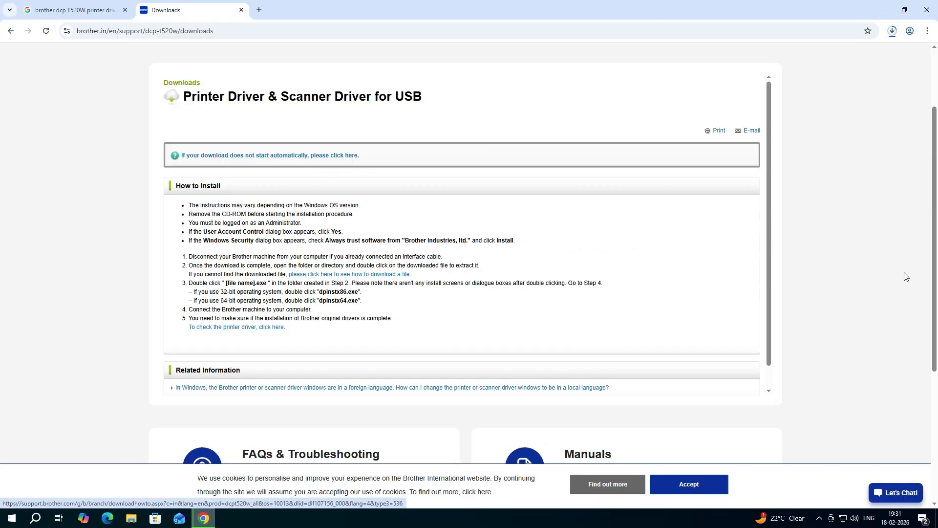
Show the downloaded Y20A_C2-hostm-J1.EXE in its folder, move it onto the desktop and close the Downloads folder
{"action": "scroll", "coordinate": [907, 276], "scroll_direction": "up", "scroll_amount": 2}
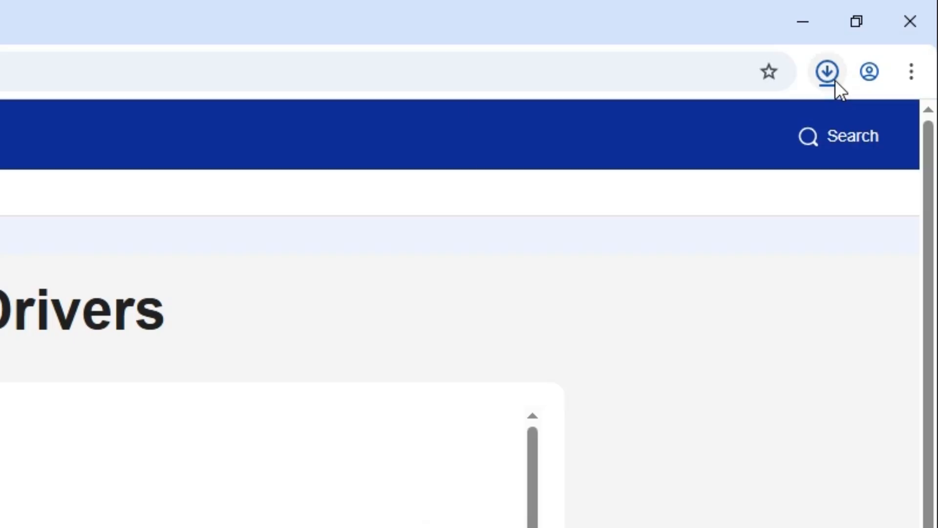
{"action": "mouse_move", "coordinate": [787, 112]}
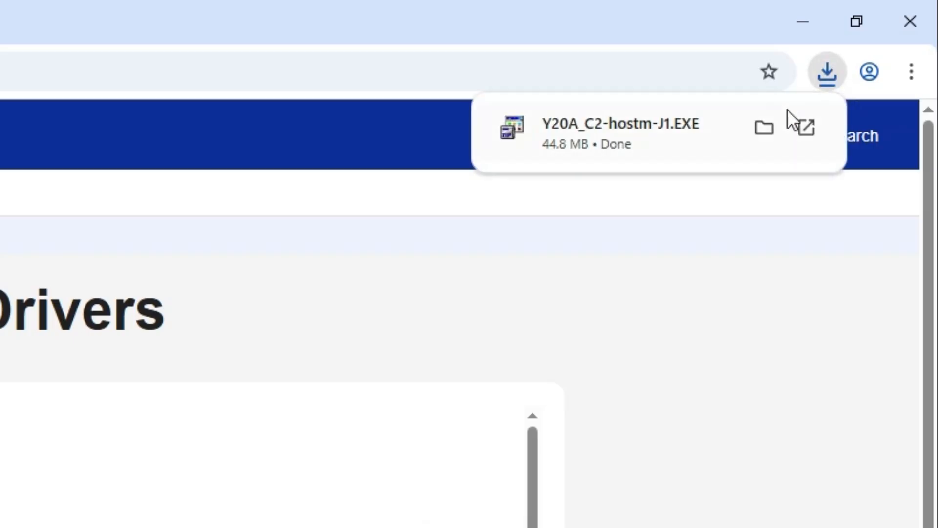
{"action": "left_click", "coordinate": [765, 128]}
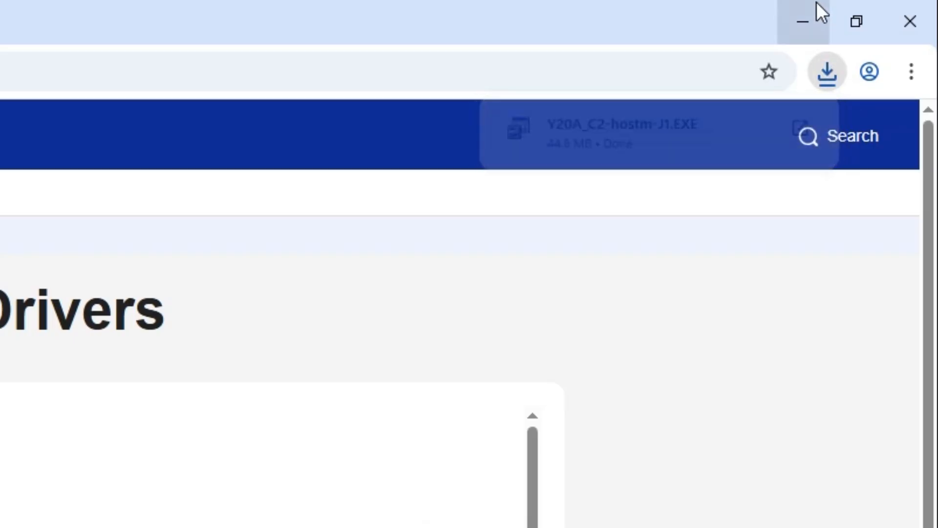
{"action": "left_click", "coordinate": [816, 10]}
{"action": "left_click_drag", "start_coordinate": [316, 178], "coordinate": [125, 265]}
{"action": "left_click_drag", "start_coordinate": [227, 334], "coordinate": [210, 350]}
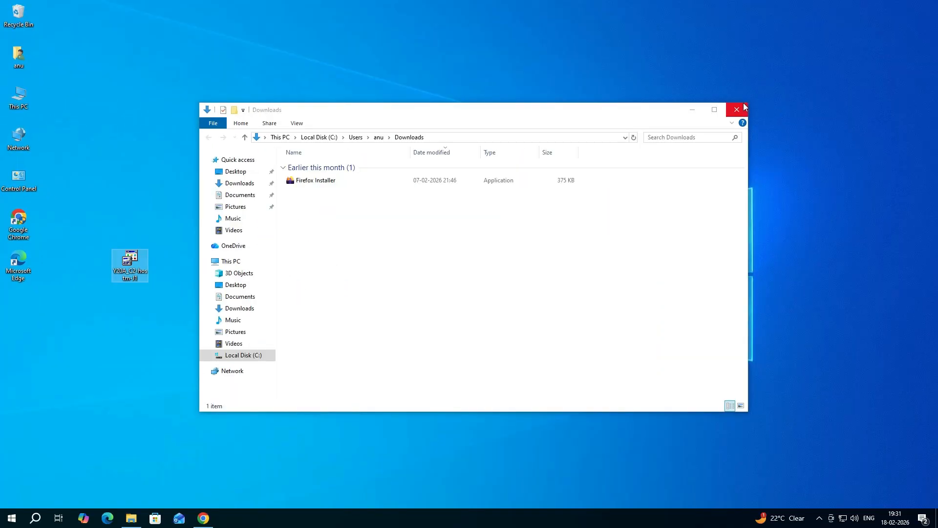
{"action": "left_click", "coordinate": [744, 105]}
{"action": "left_click_drag", "start_coordinate": [112, 269], "coordinate": [88, 269]}
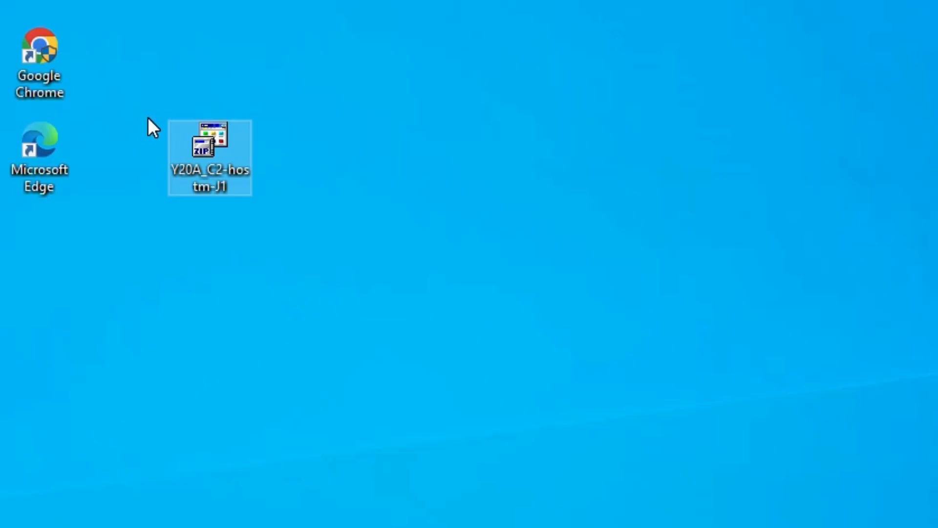
{"action": "mouse_move", "coordinate": [223, 143]}
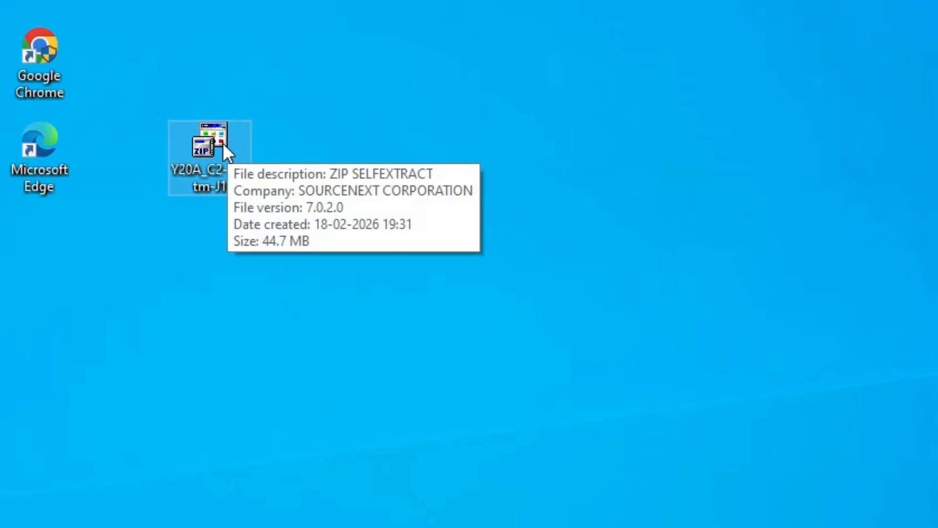
{"action": "right_click", "coordinate": [221, 142]}
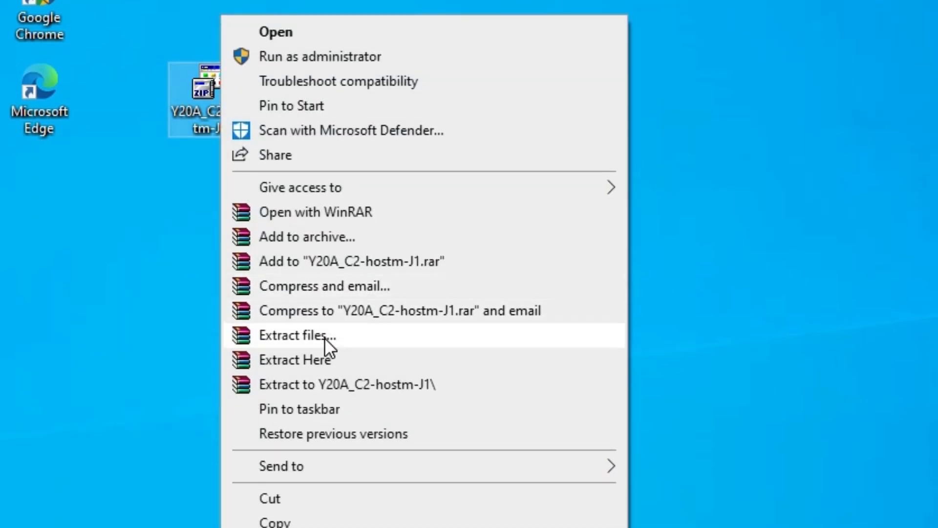
{"action": "left_click", "coordinate": [326, 337]}
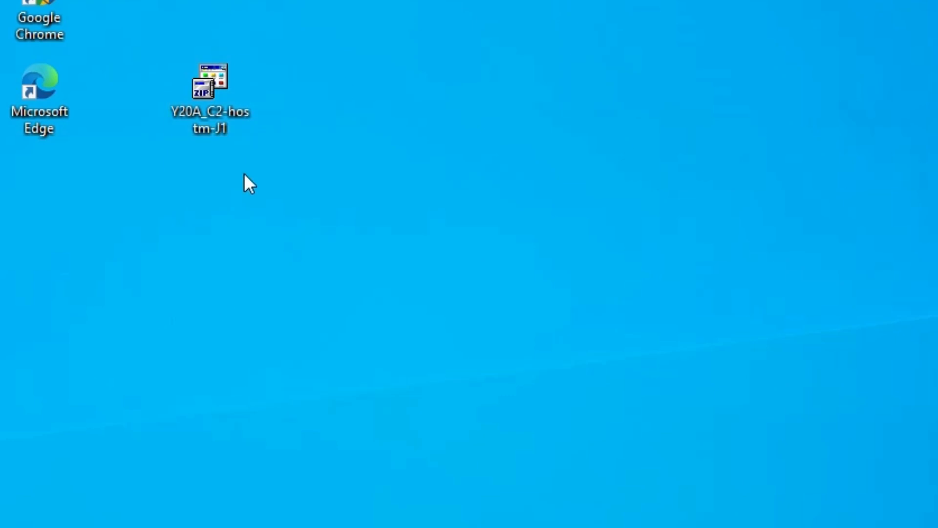
Run the Y20A_C2-hostm-J1 self-extractor as administrator, allow it to make changes and finish the decompression
{"action": "right_click", "coordinate": [226, 81]}
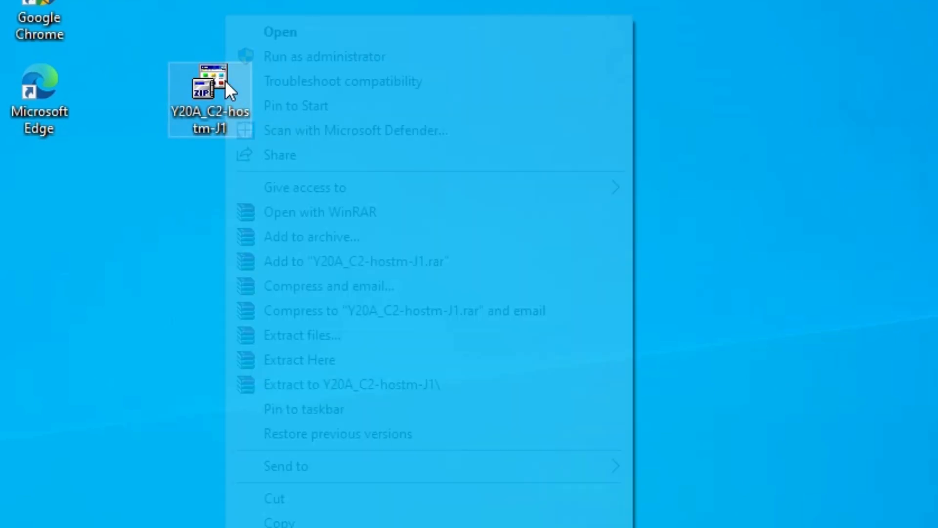
{"action": "left_click", "coordinate": [335, 58]}
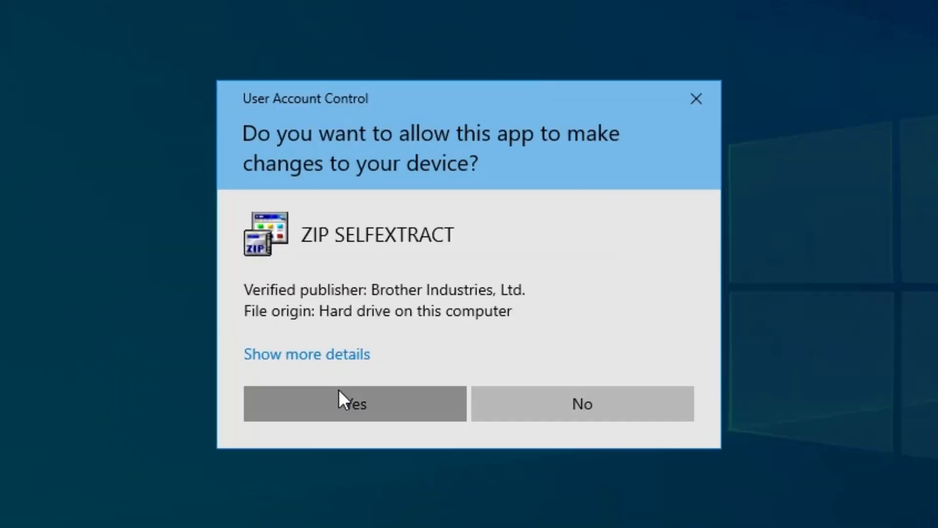
{"action": "left_click", "coordinate": [341, 398]}
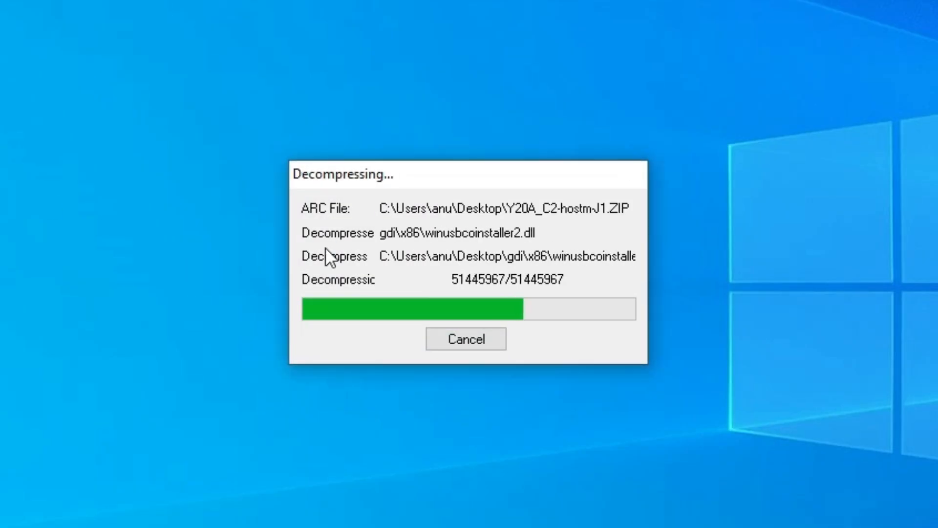
{"action": "left_click", "coordinate": [608, 327]}
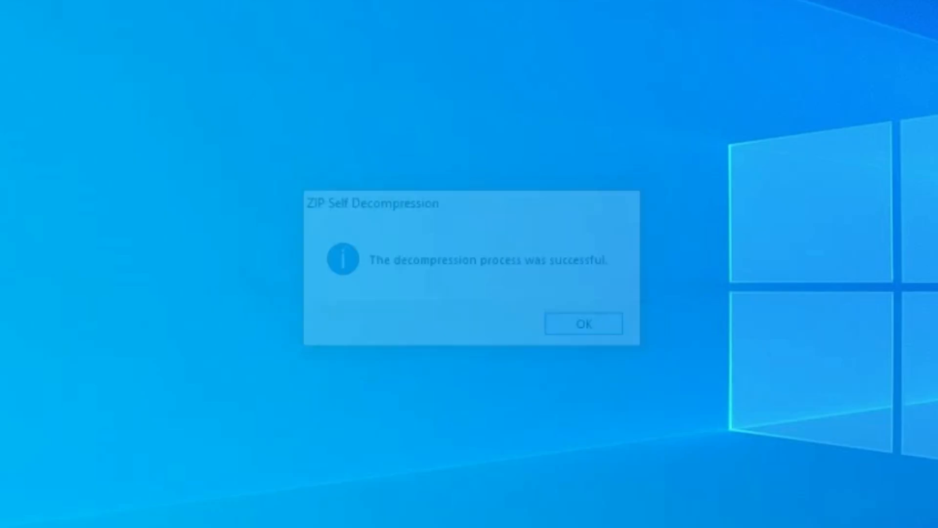
Place the extracted gdi folder below the driver file on the desktop and check the folder's contents
{"action": "left_click", "coordinate": [49, 249]}
{"action": "left_click_drag", "start_coordinate": [67, 265], "coordinate": [234, 239]}
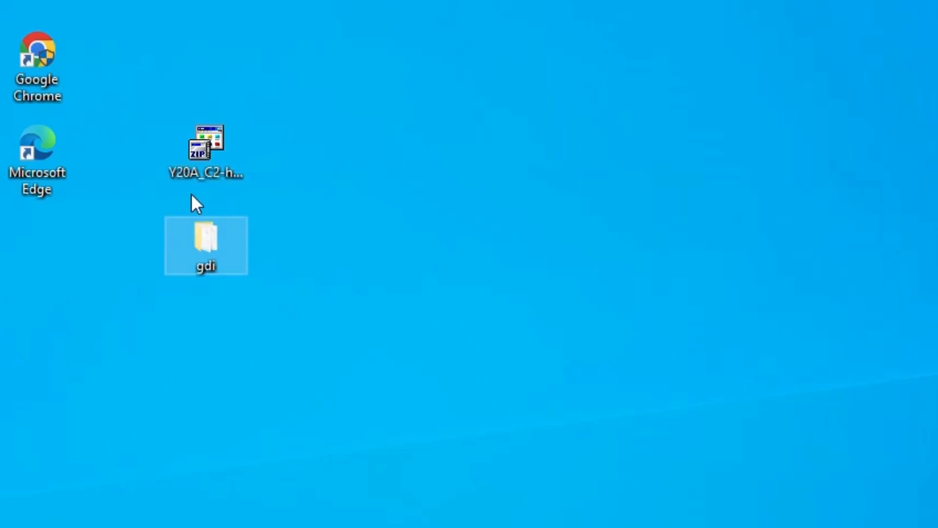
{"action": "double_click", "coordinate": [224, 243]}
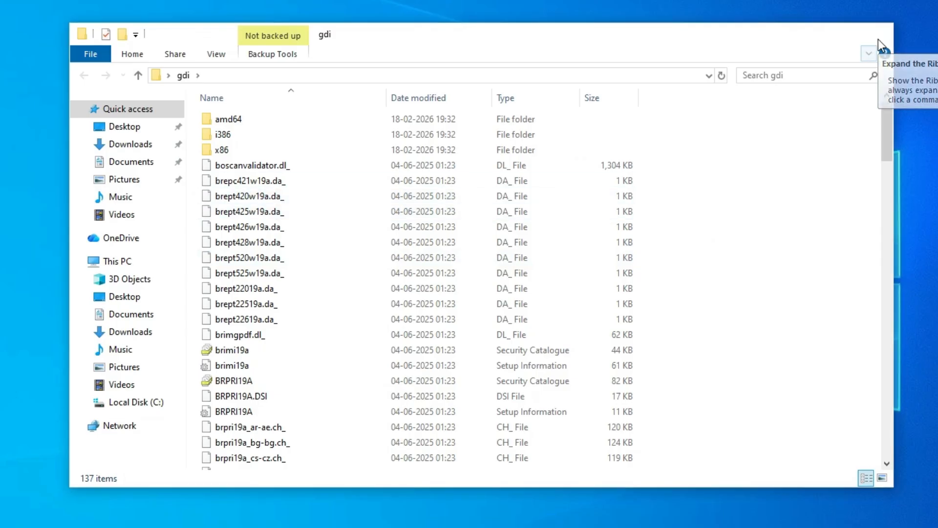
{"action": "left_click", "coordinate": [878, 39]}
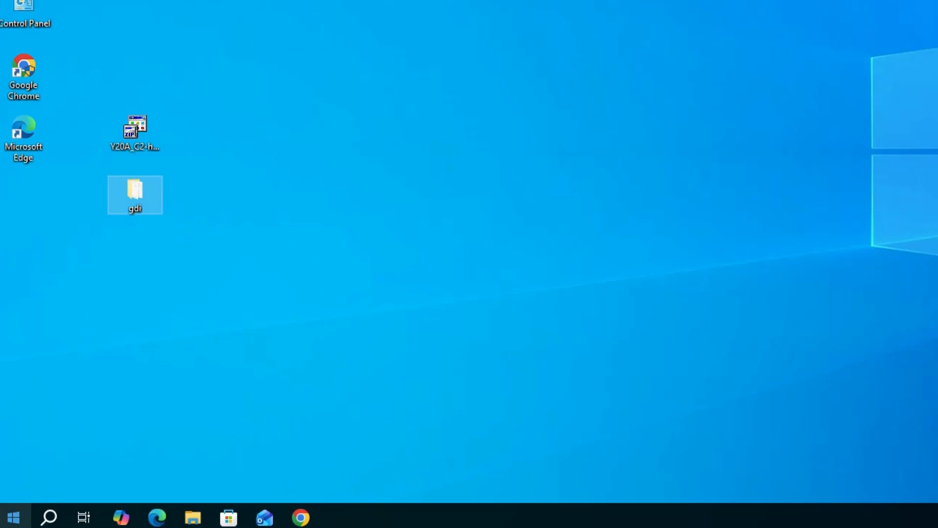
Search Windows for "pr" and open the Printers & scanners settings
{"action": "left_click", "coordinate": [18, 521]}
{"action": "left_click", "coordinate": [18, 521]}
{"action": "type", "text": "pr"}
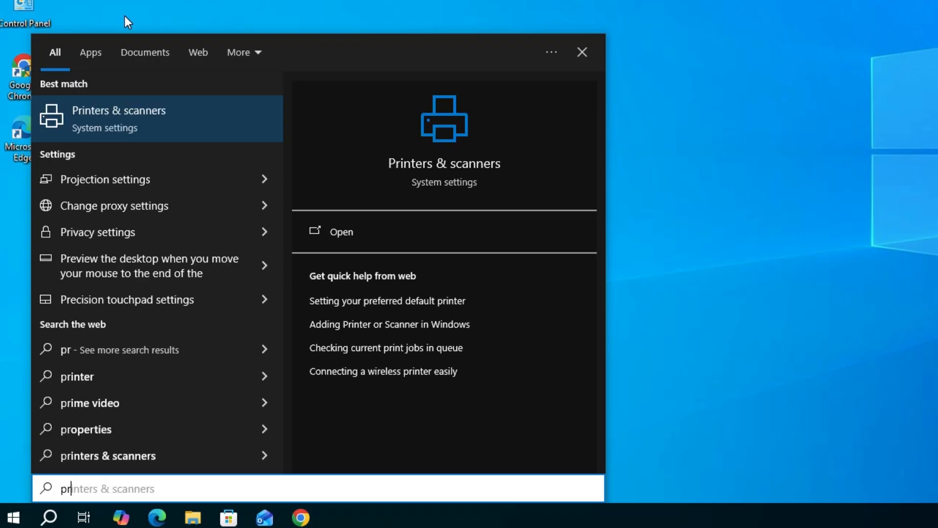
{"action": "left_click", "coordinate": [179, 108]}
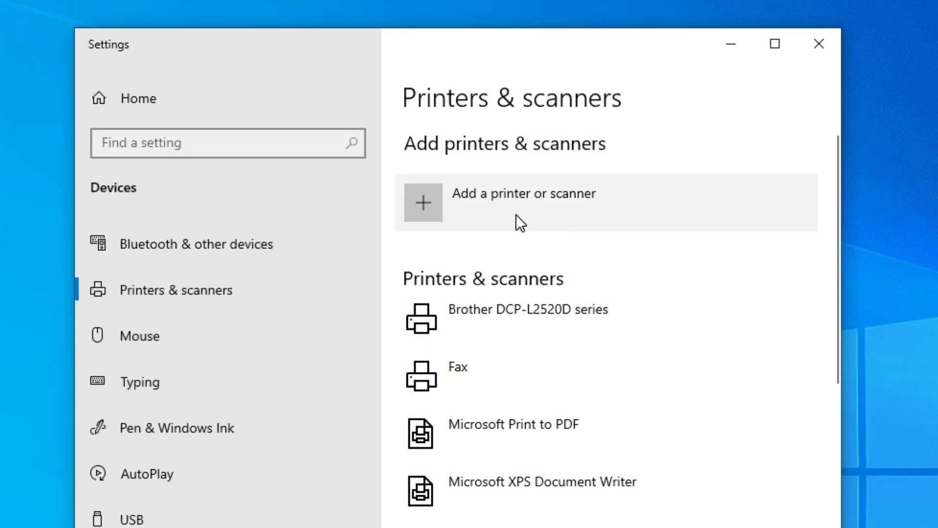
Start adding an unlisted printer, allow the printing settings change and choose a local or network printer with manual settings
{"action": "left_click", "coordinate": [547, 208]}
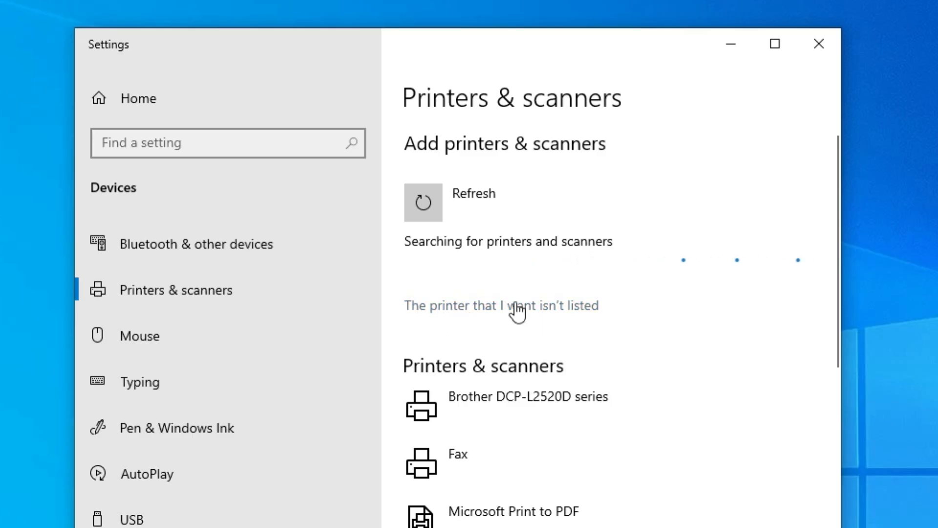
{"action": "left_click", "coordinate": [567, 313]}
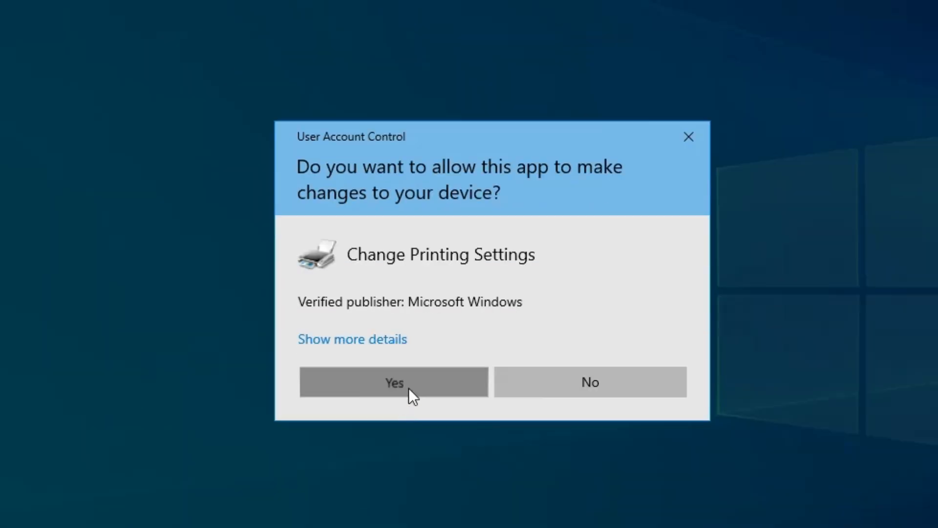
{"action": "left_click", "coordinate": [408, 392]}
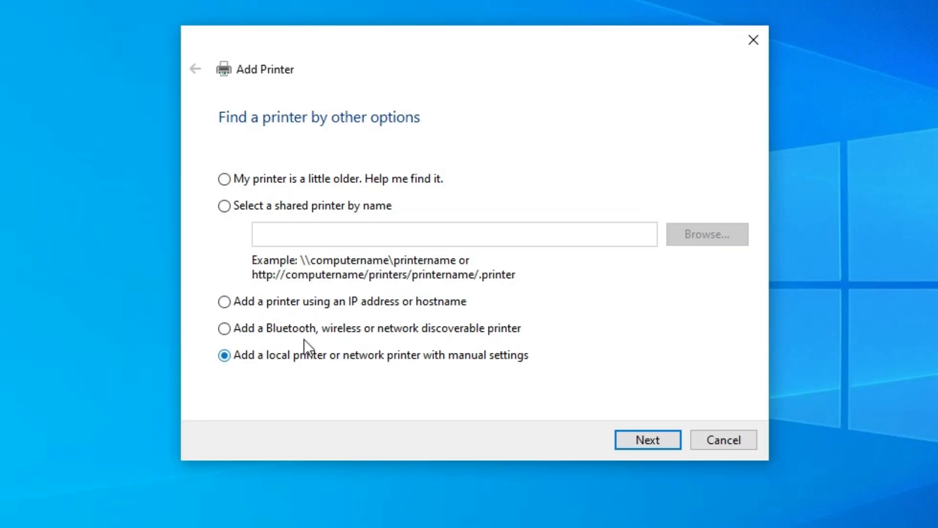
{"action": "left_click", "coordinate": [647, 440]}
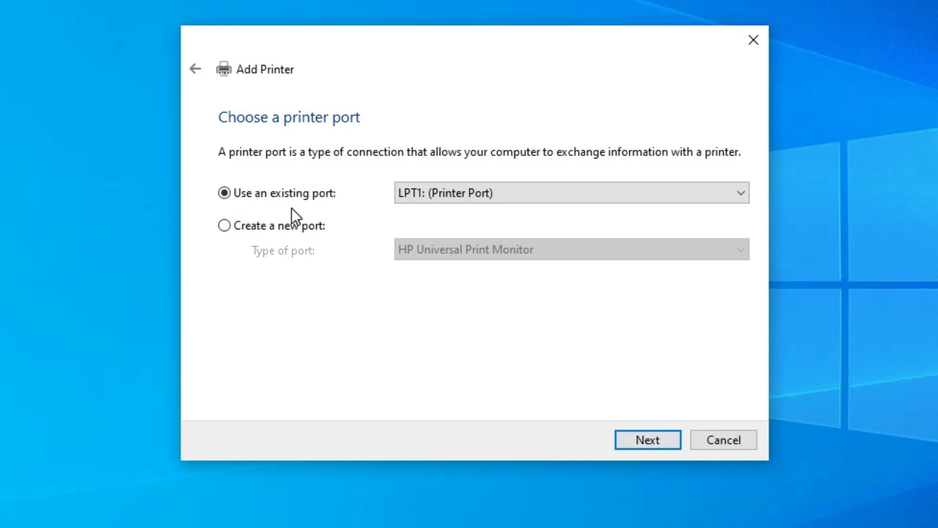
Set the new printer to use the existing port USB_001 (Local Port) and continue to driver selection
{"action": "left_click", "coordinate": [503, 190]}
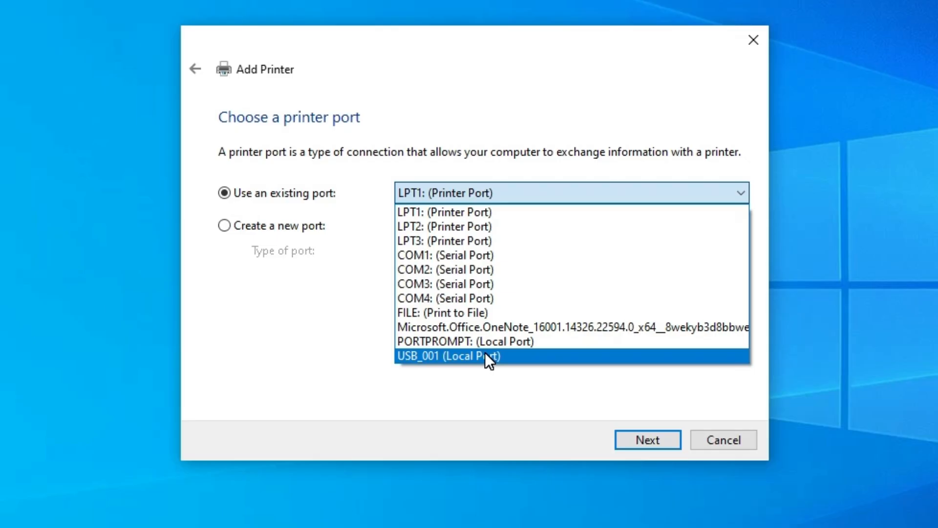
{"action": "left_click", "coordinate": [487, 358]}
{"action": "left_click", "coordinate": [650, 435]}
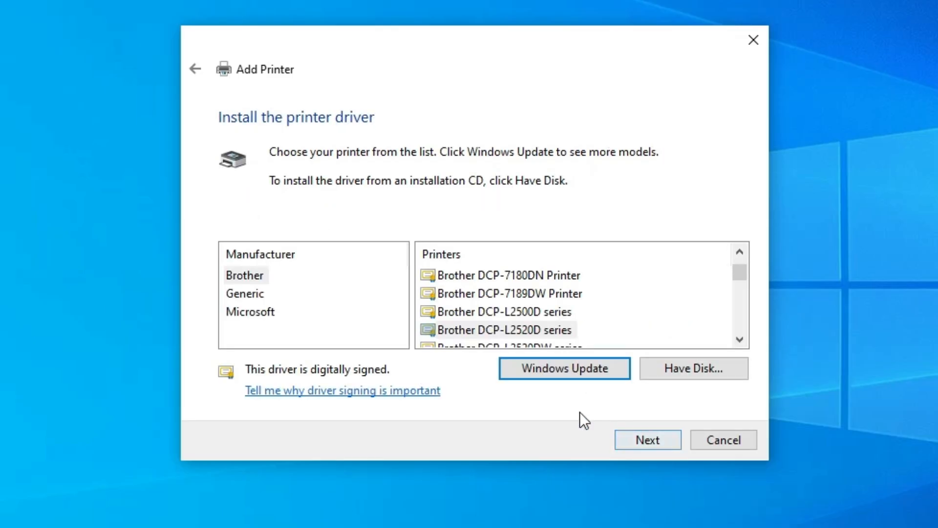
Load the printer driver from disk using the brimi19a setup file in the desktop's gdi folder
{"action": "left_click", "coordinate": [709, 370]}
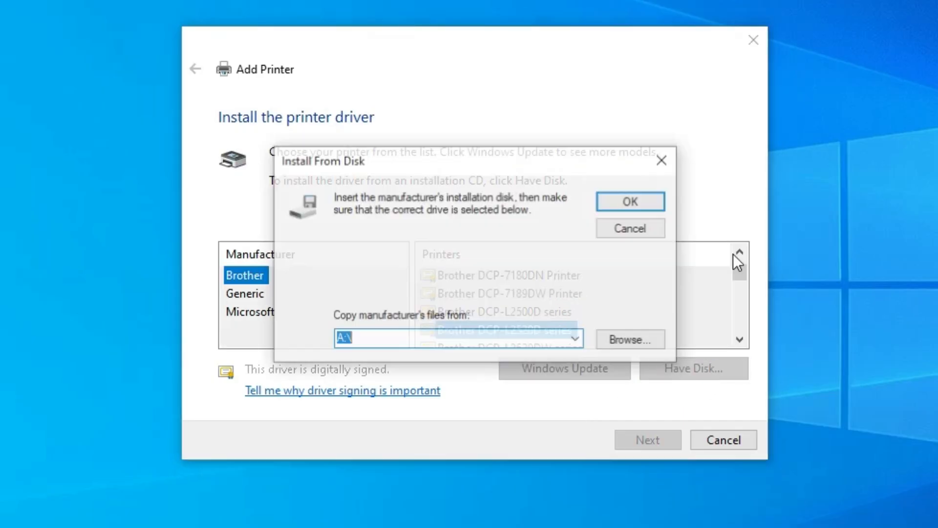
{"action": "left_click", "coordinate": [633, 338]}
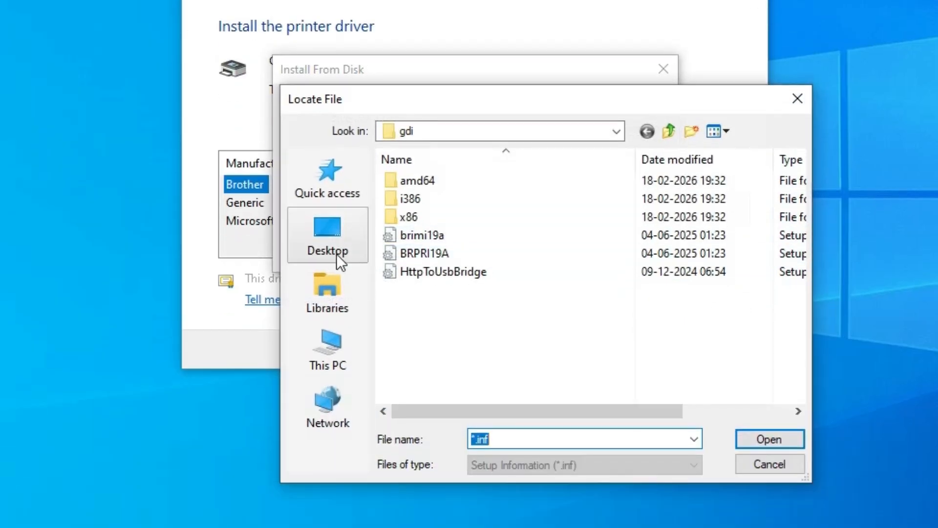
{"action": "left_click", "coordinate": [337, 342]}
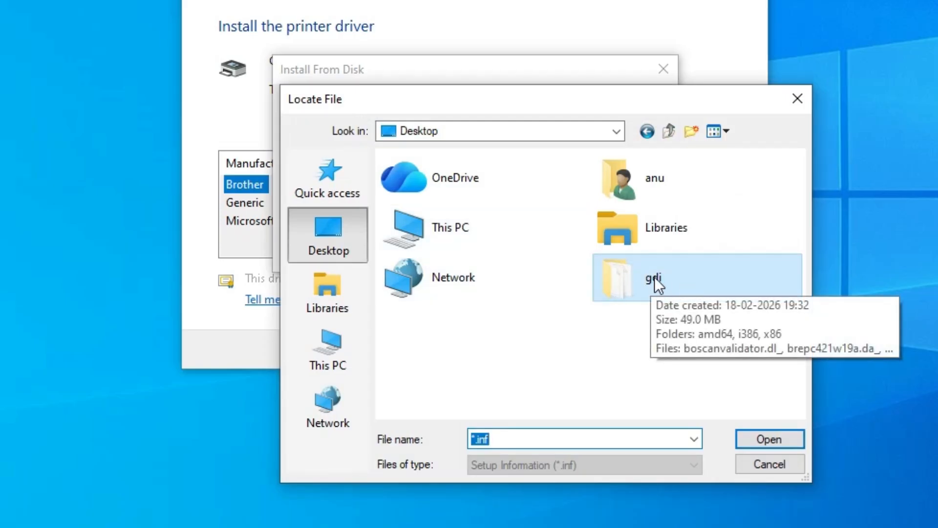
{"action": "double_click", "coordinate": [627, 276]}
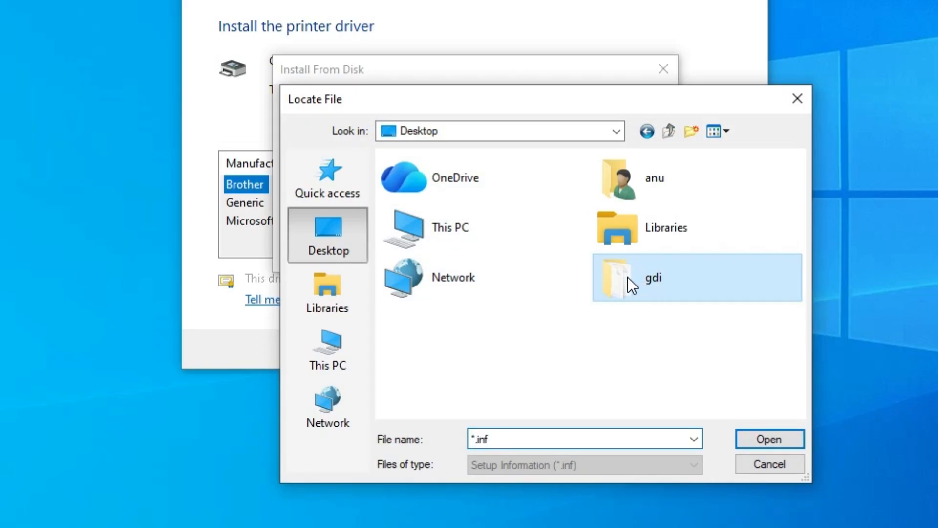
{"action": "left_click", "coordinate": [448, 237]}
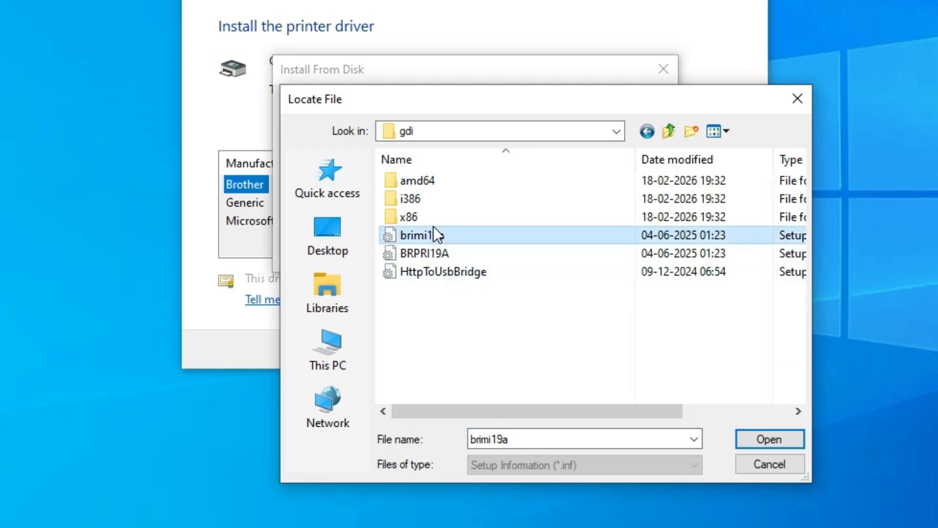
{"action": "left_click", "coordinate": [771, 437]}
{"action": "left_click", "coordinate": [661, 112]}
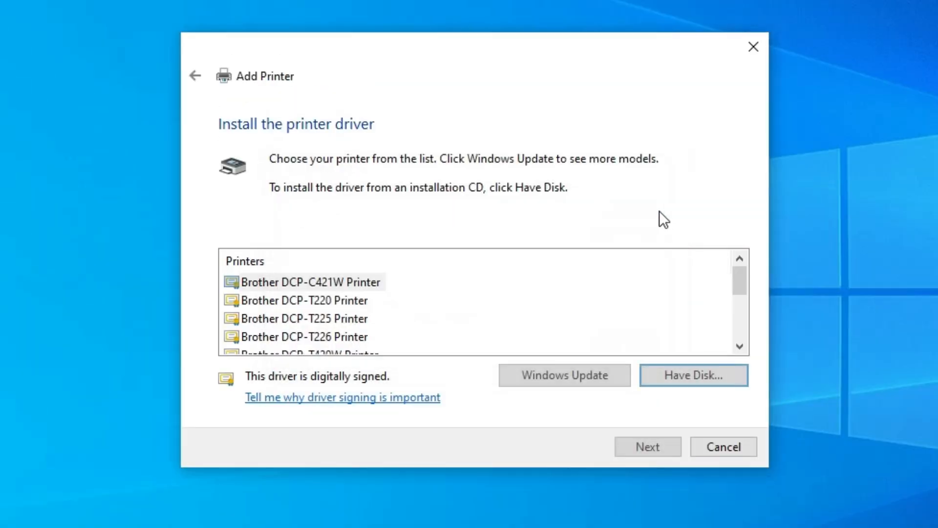
Choose Brother DCP-T520W Printer as the model to install and continue to the printer name
{"action": "scroll", "coordinate": [344, 325], "scroll_direction": "down", "scroll_amount": 2}
{"action": "scroll", "coordinate": [379, 324], "scroll_direction": "up", "scroll_amount": 2}
{"action": "scroll", "coordinate": [380, 325], "scroll_direction": "down", "scroll_amount": 2}
{"action": "left_click", "coordinate": [291, 319]}
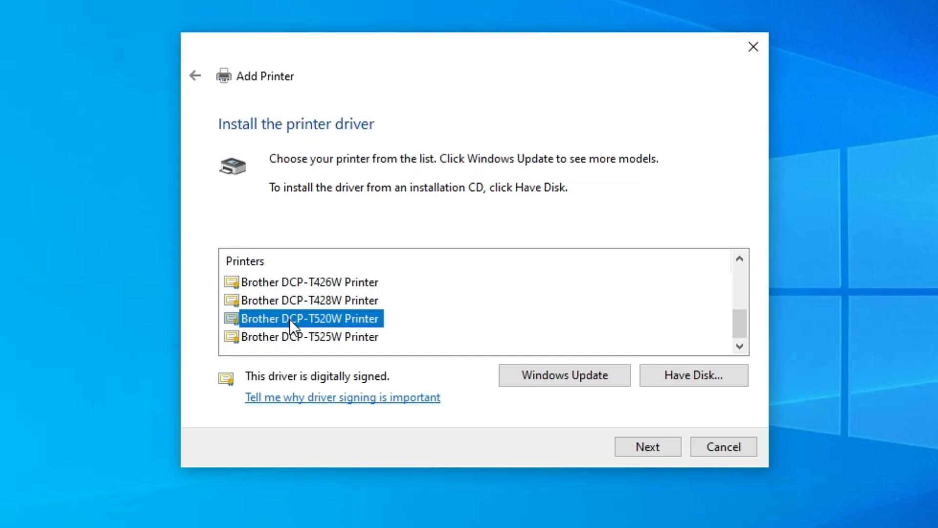
{"action": "left_click", "coordinate": [649, 438]}
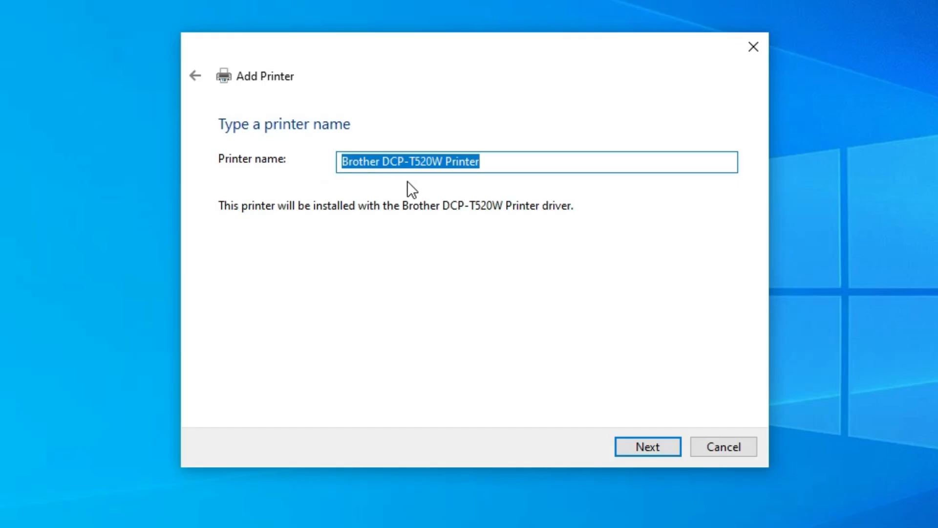
Accept the name Brother DCP-T520W Printer, leave the printer unshared and finish adding it
{"action": "left_click", "coordinate": [647, 447]}
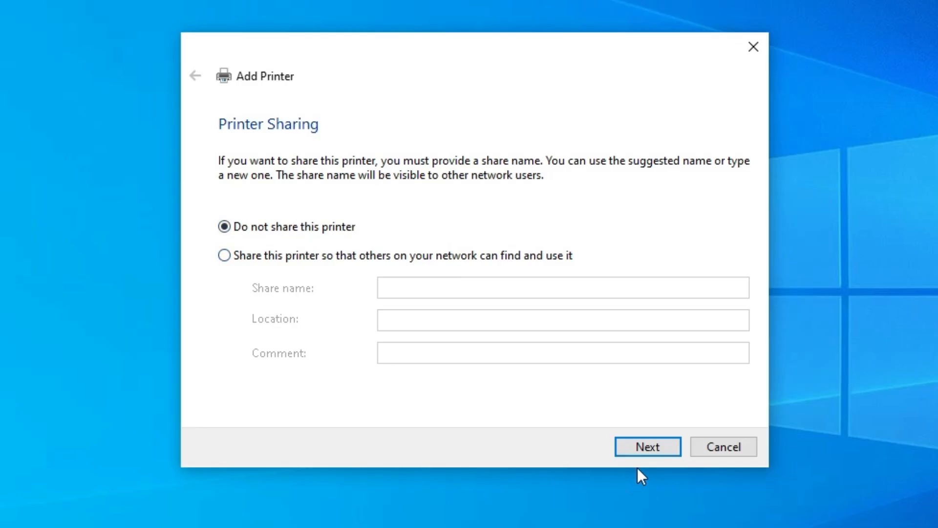
{"action": "left_click", "coordinate": [649, 450]}
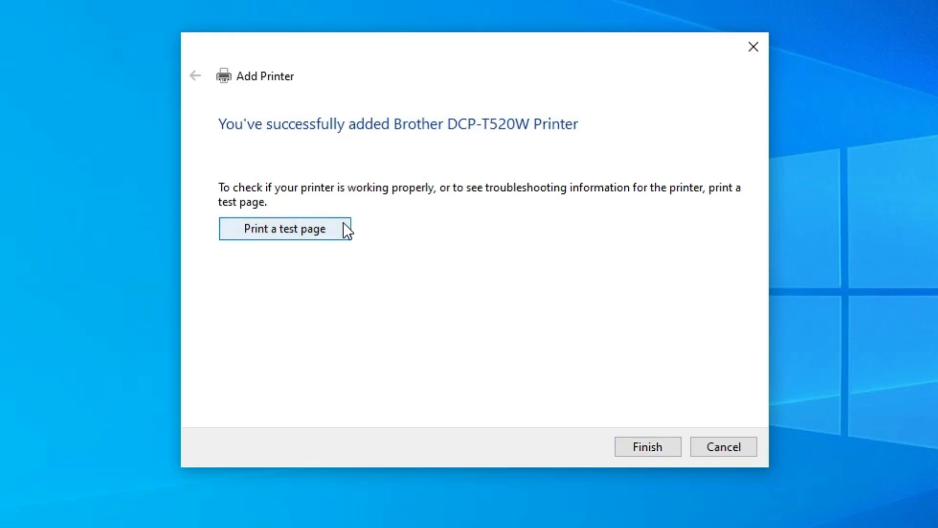
{"action": "left_click", "coordinate": [648, 447]}
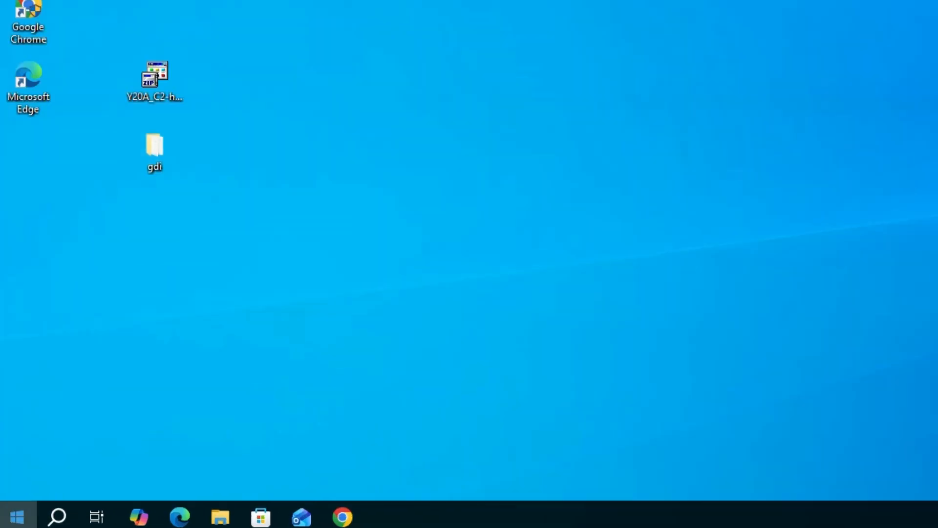
Search Windows for "pr", check the installed devices in the Printers & scanners settings and close the window
{"action": "left_click", "coordinate": [12, 518]}
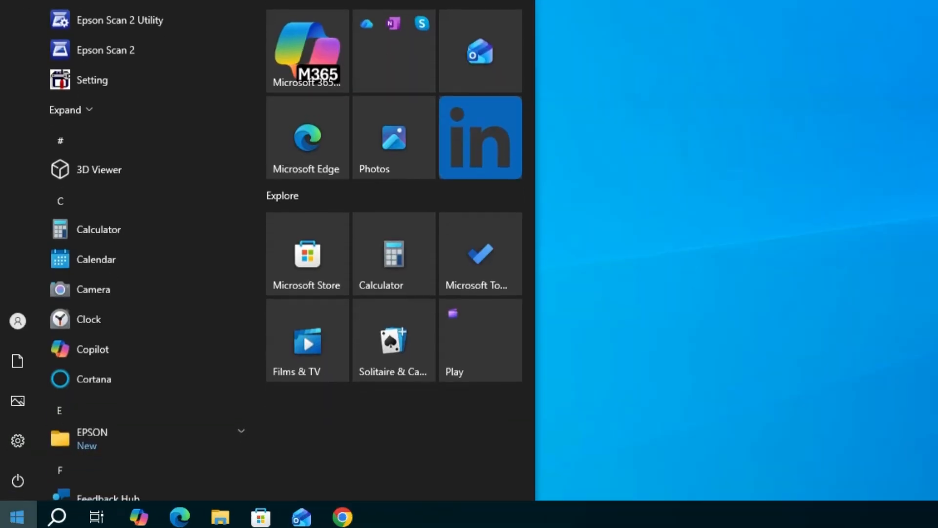
{"action": "type", "text": "pr"}
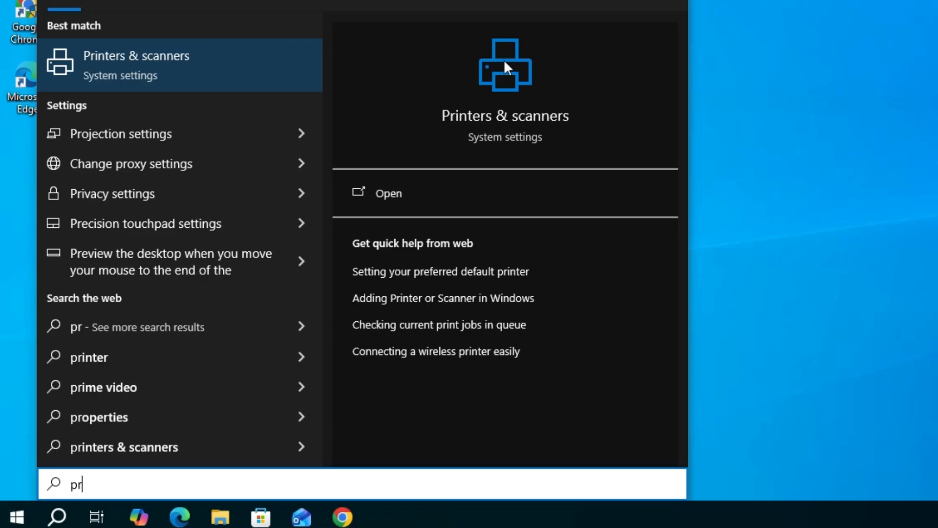
{"action": "left_click", "coordinate": [239, 63]}
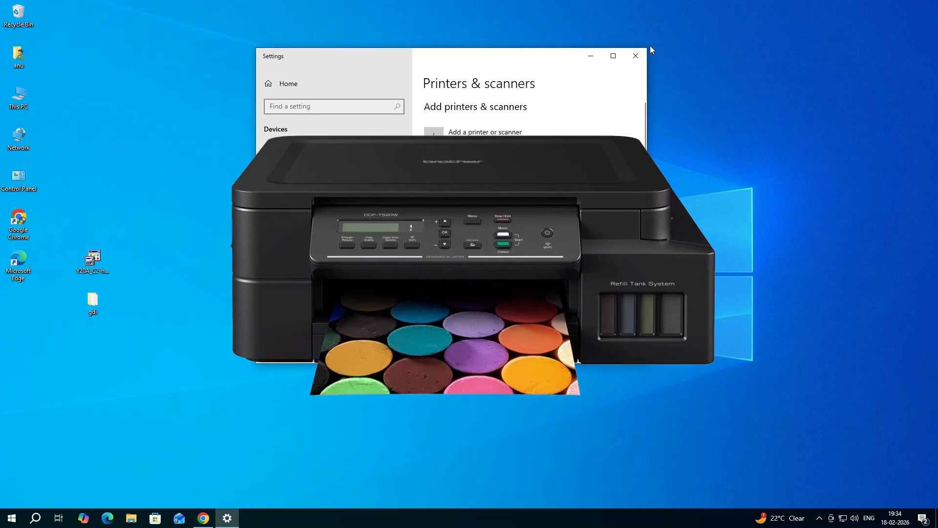
{"action": "left_click", "coordinate": [638, 54]}
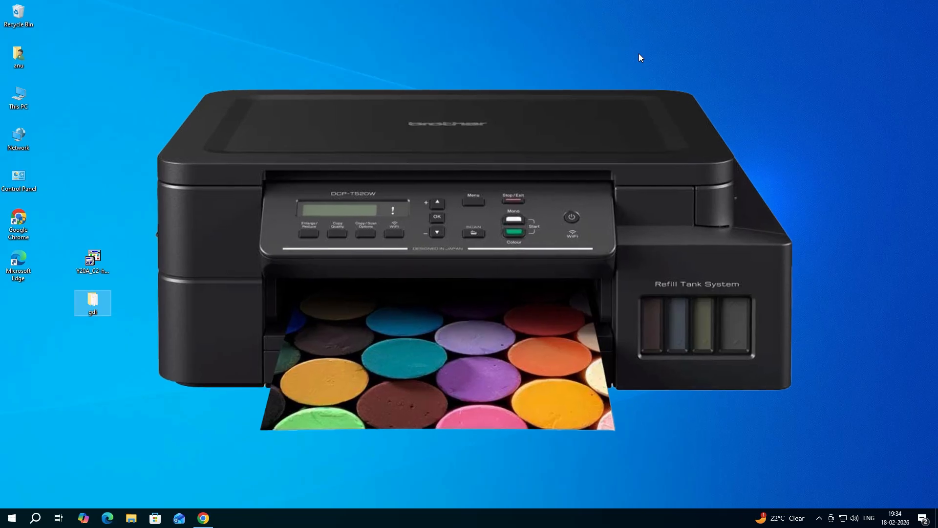